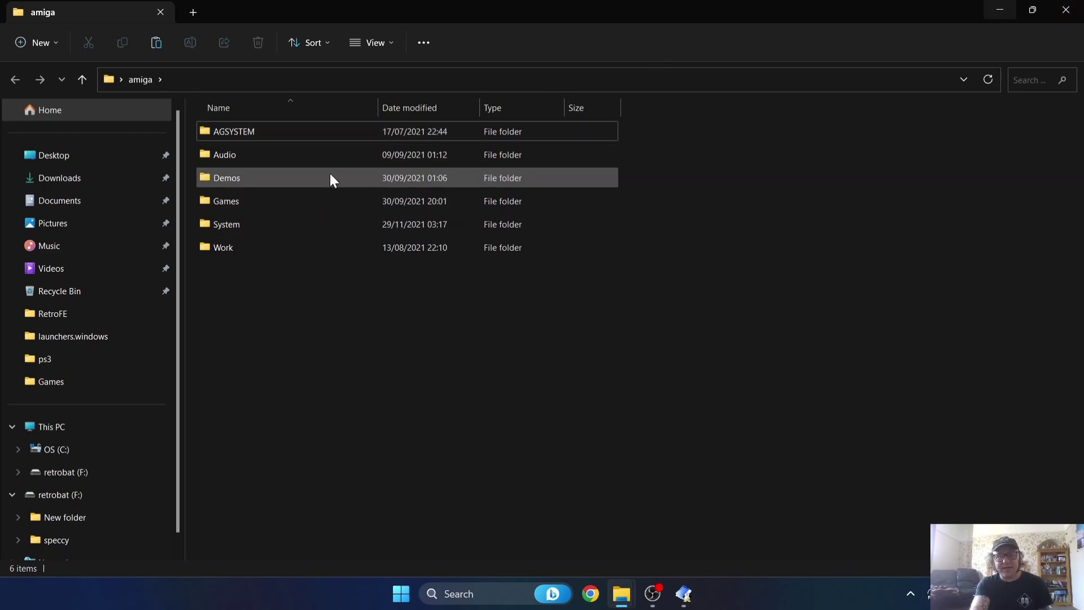
Step: Check the exported Audio folder in Explorer, then return to the Export Wizard's completion summary
{"action": "double_click", "coordinate": [322, 154]}
{"action": "key", "text": "alt+Tab"}
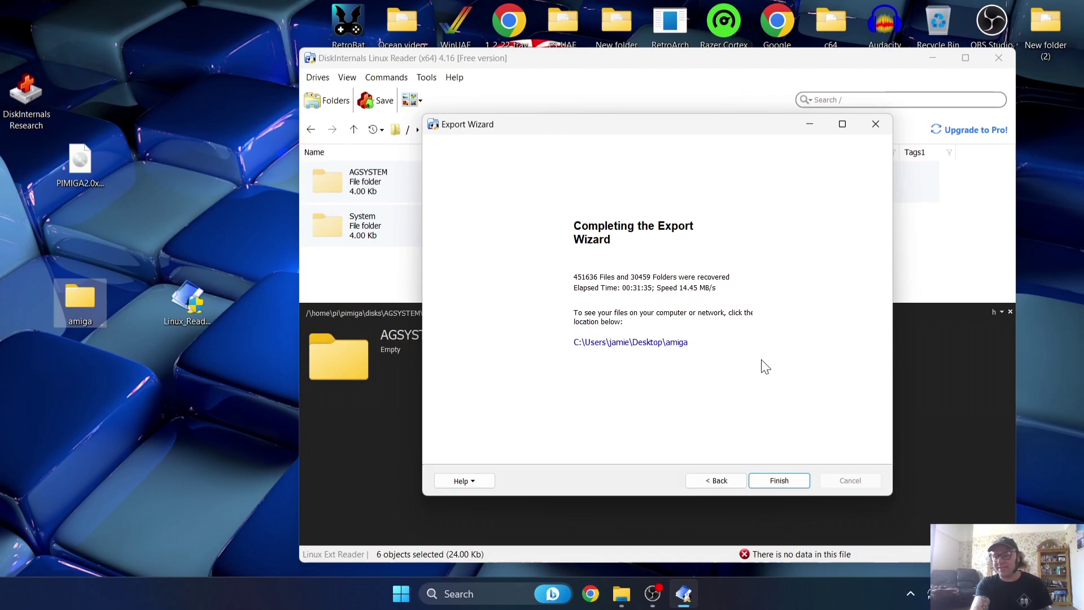
Step: Finish the export, deselect the six folders, and step back from pimiga/disks up to My Computer
{"action": "left_click", "coordinate": [785, 478]}
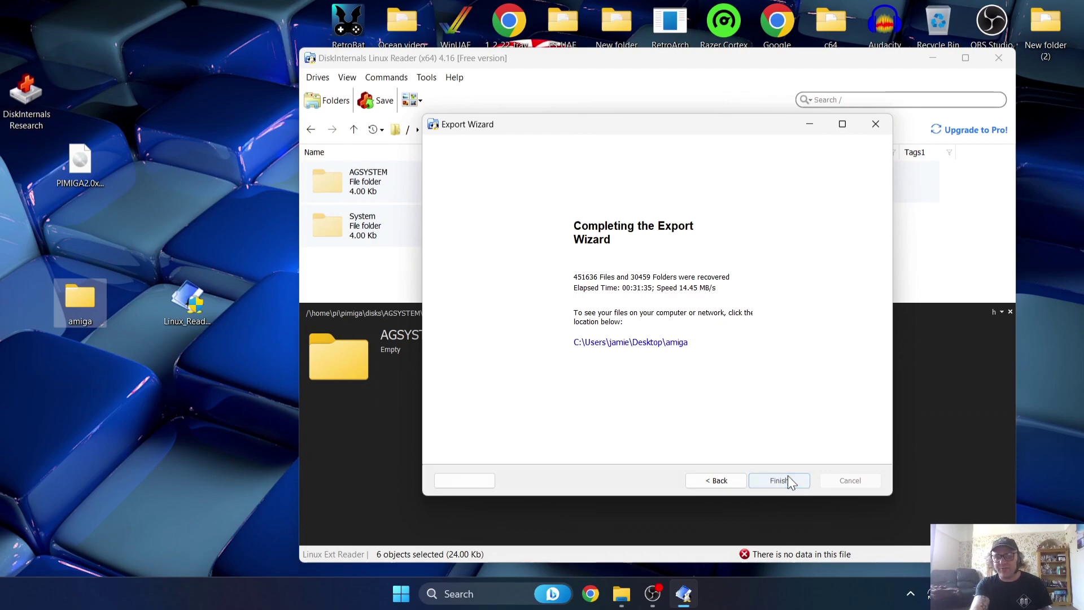
{"action": "left_click", "coordinate": [708, 262]}
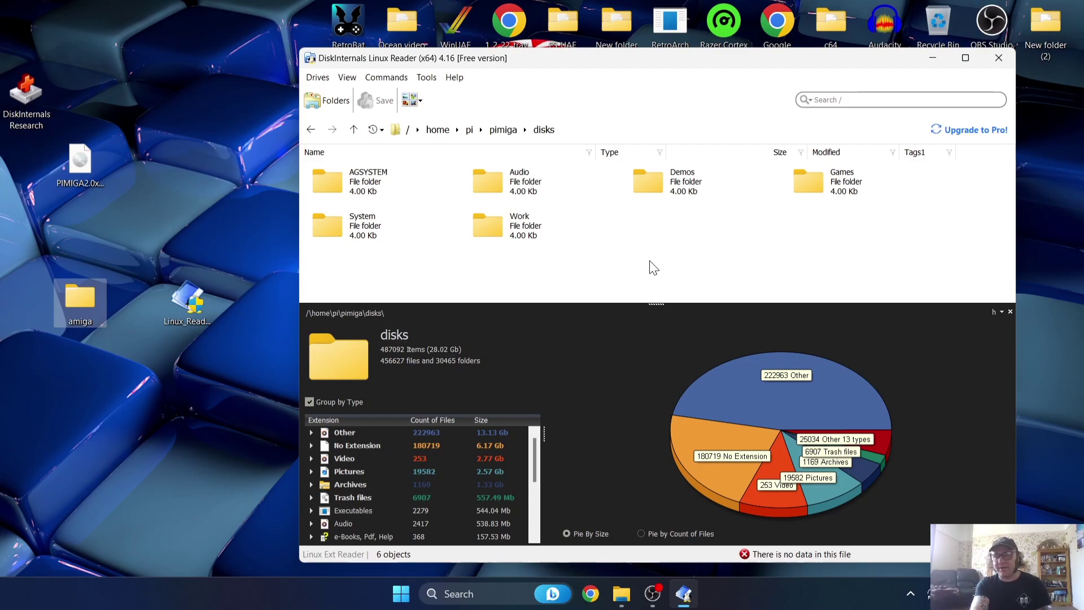
{"action": "left_click", "coordinate": [311, 129]}
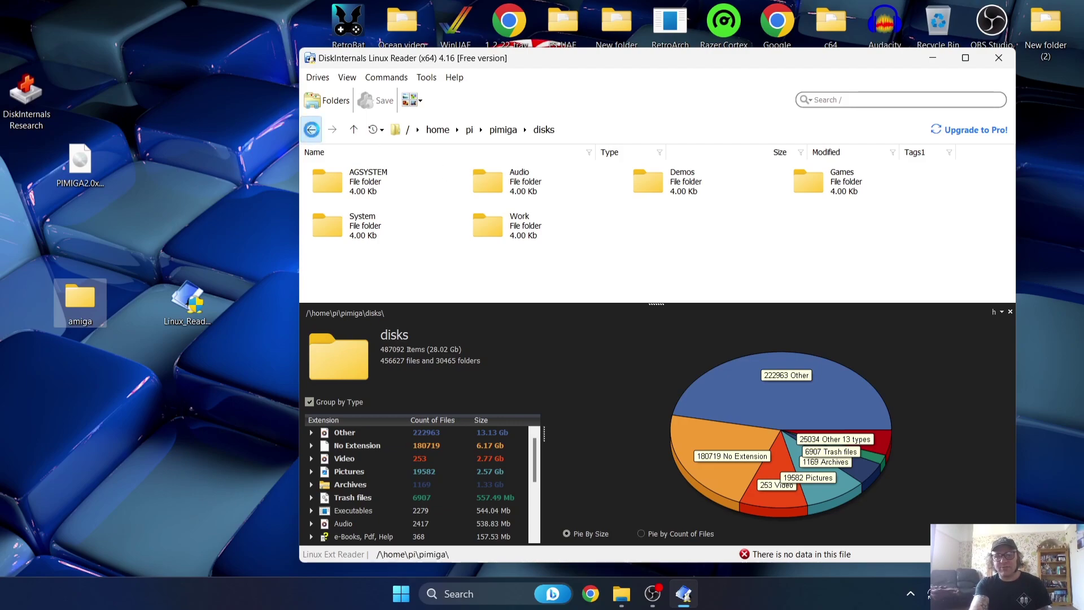
{"action": "left_click", "coordinate": [311, 129]}
{"action": "left_click", "coordinate": [311, 129]}
{"action": "left_click", "coordinate": [311, 129]}
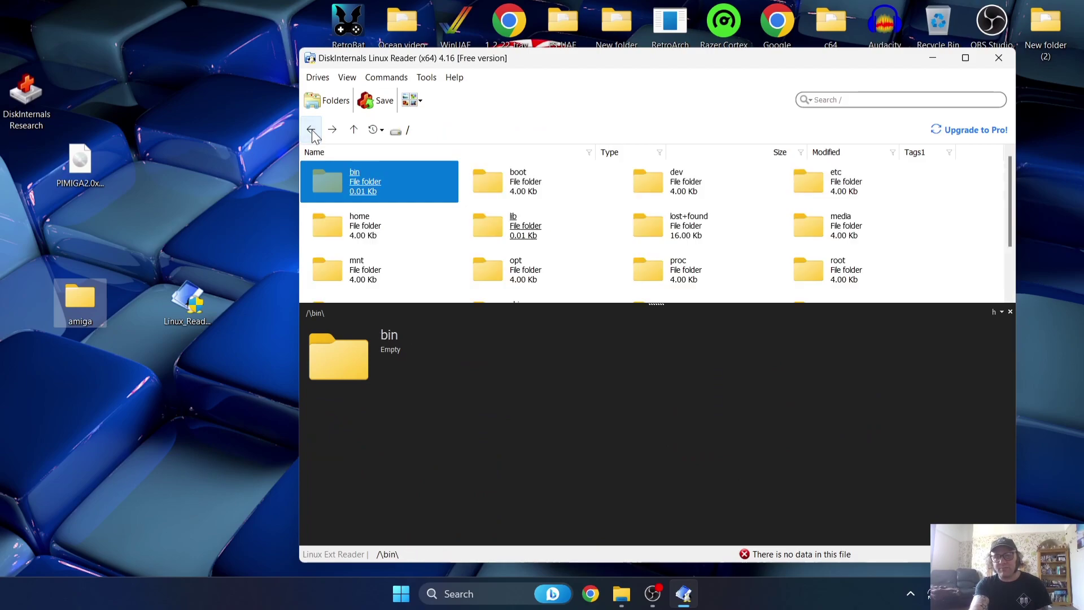
{"action": "left_click", "coordinate": [311, 130]}
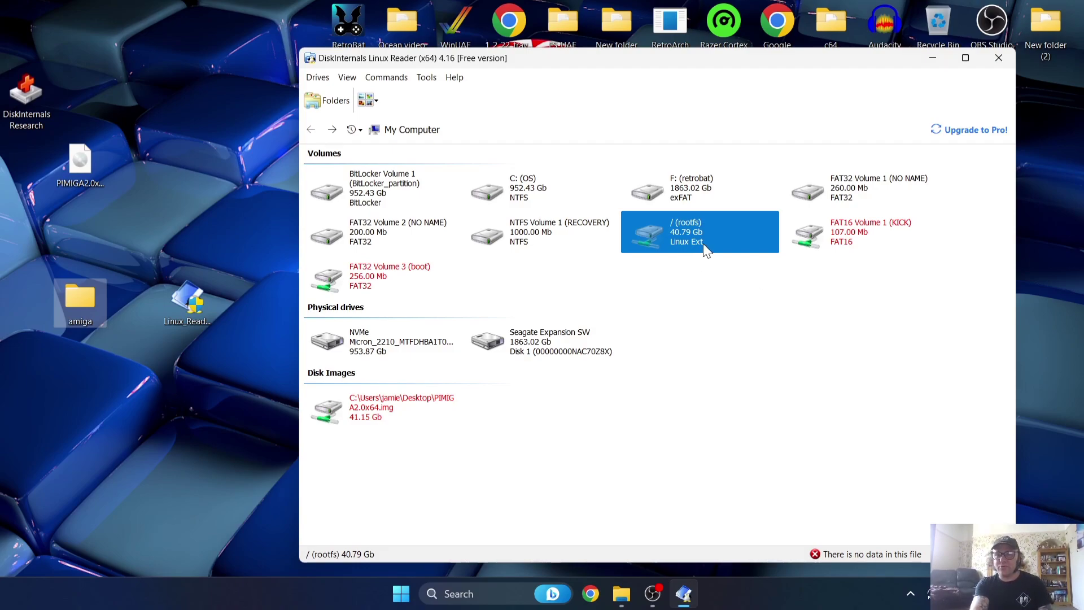
Step: Browse from / (rootfs) into /home/pi/amiberry/conf to show the .uae configurations
{"action": "double_click", "coordinate": [685, 237]}
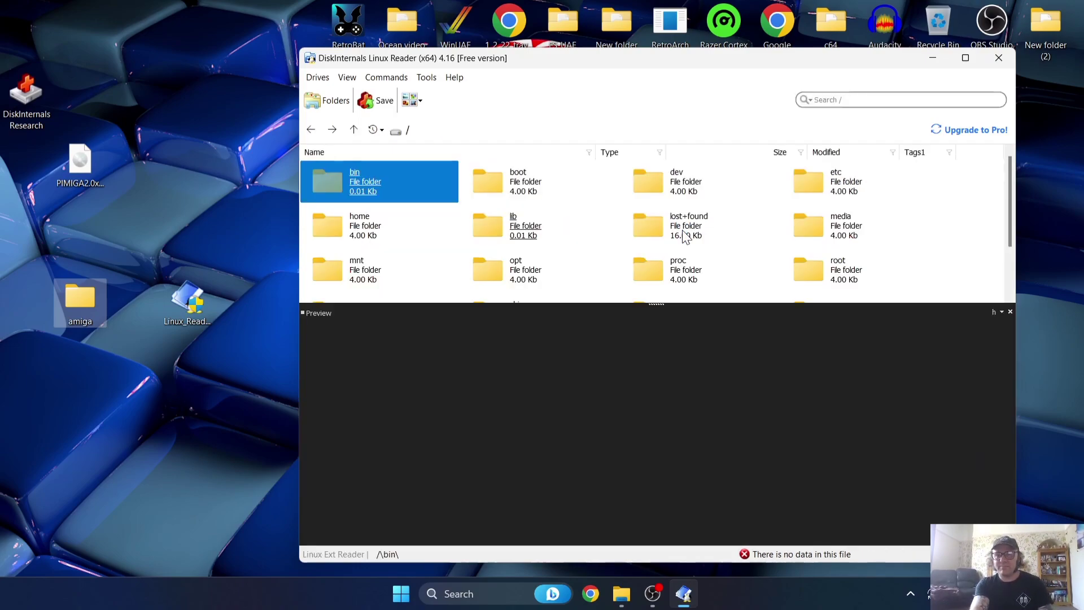
{"action": "left_click", "coordinate": [366, 246]}
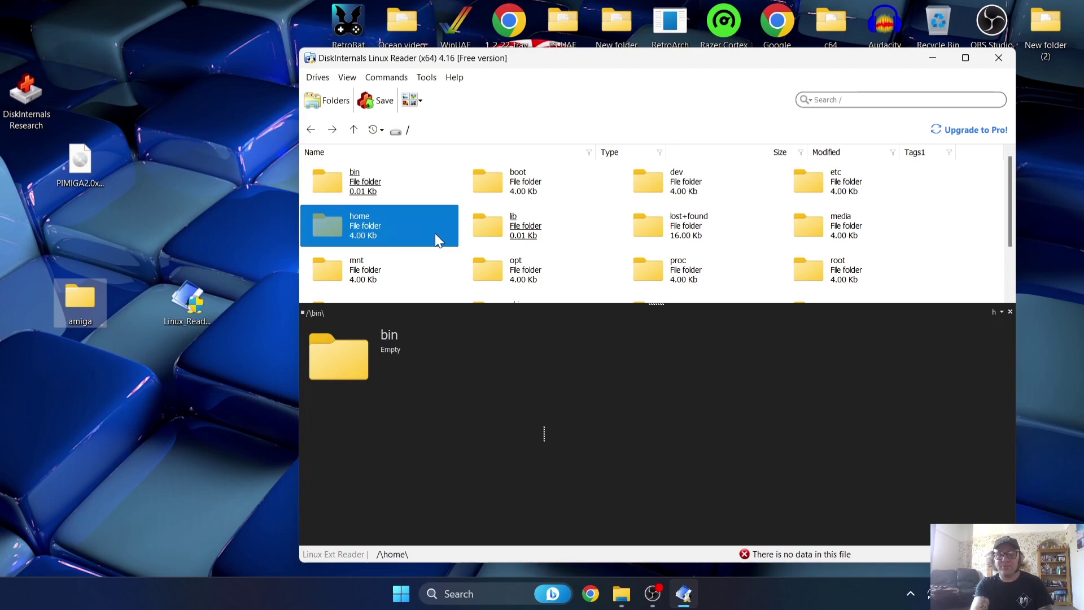
{"action": "double_click", "coordinate": [360, 226]}
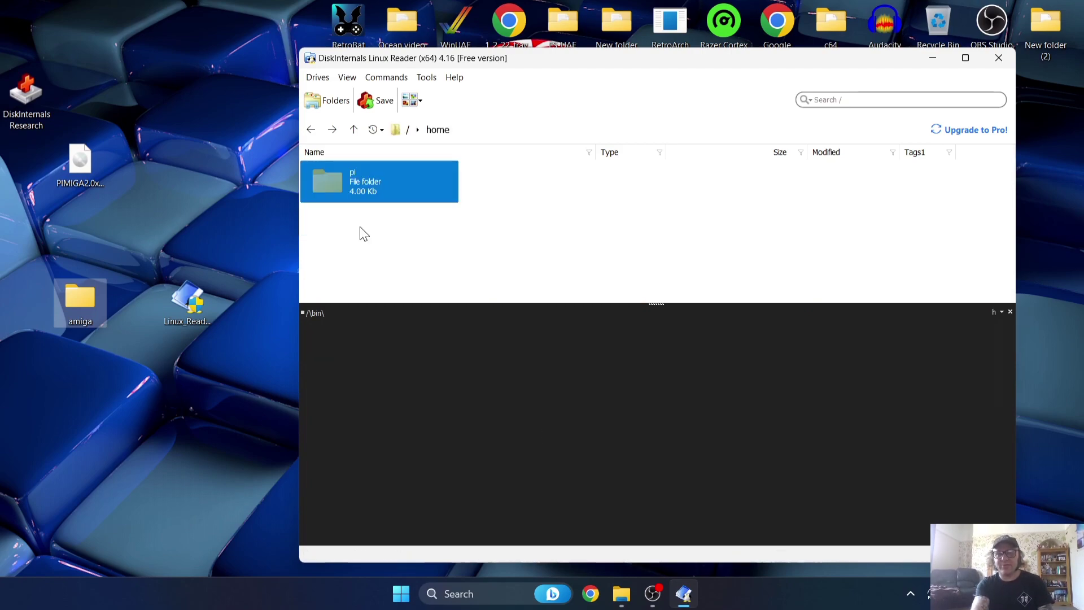
{"action": "double_click", "coordinate": [359, 190]}
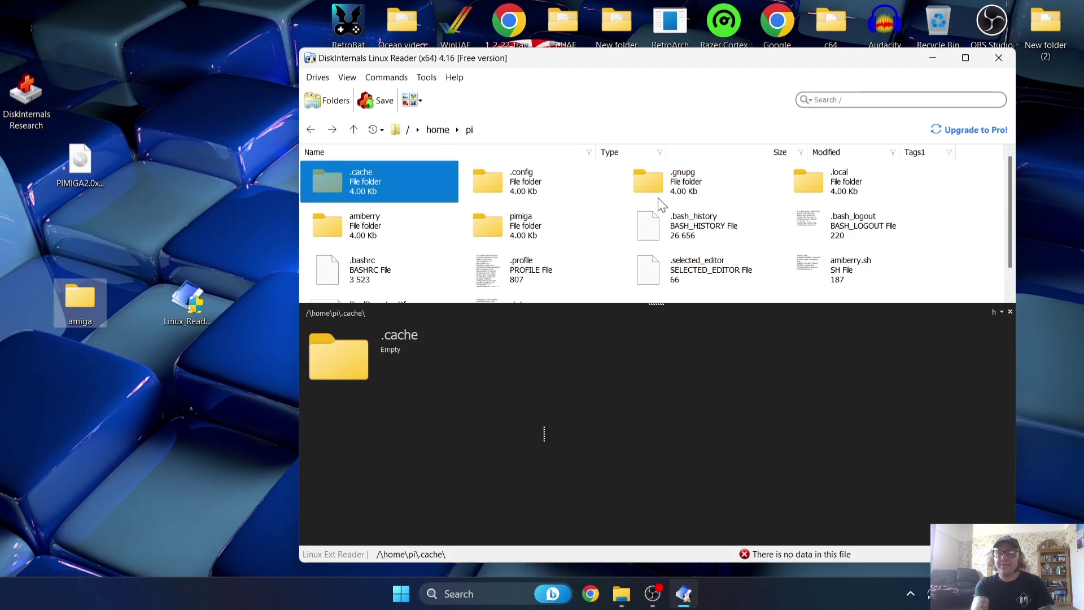
{"action": "double_click", "coordinate": [364, 226]}
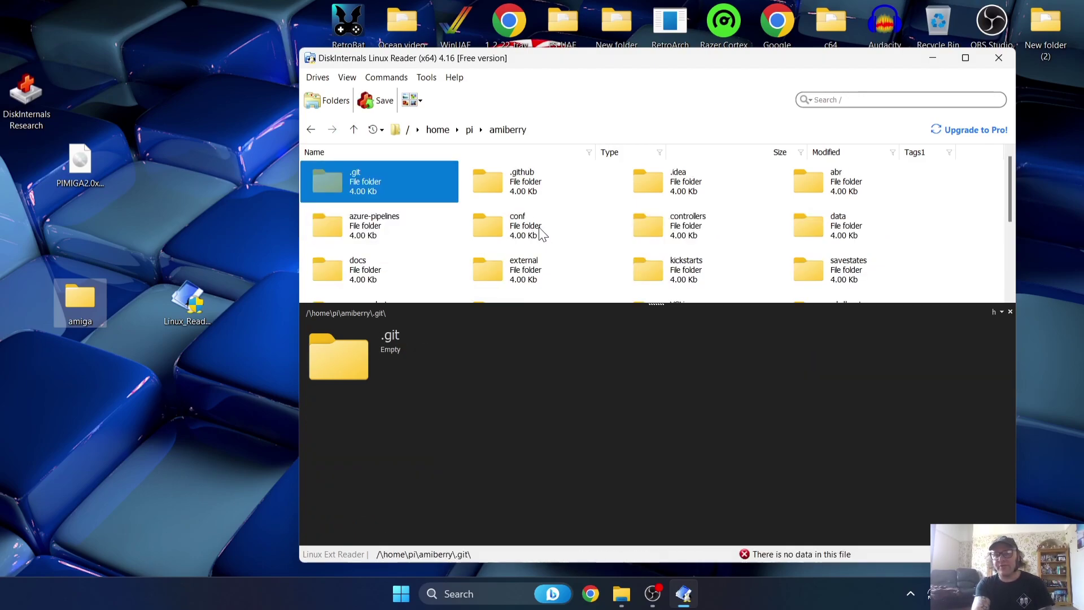
{"action": "double_click", "coordinate": [522, 226]}
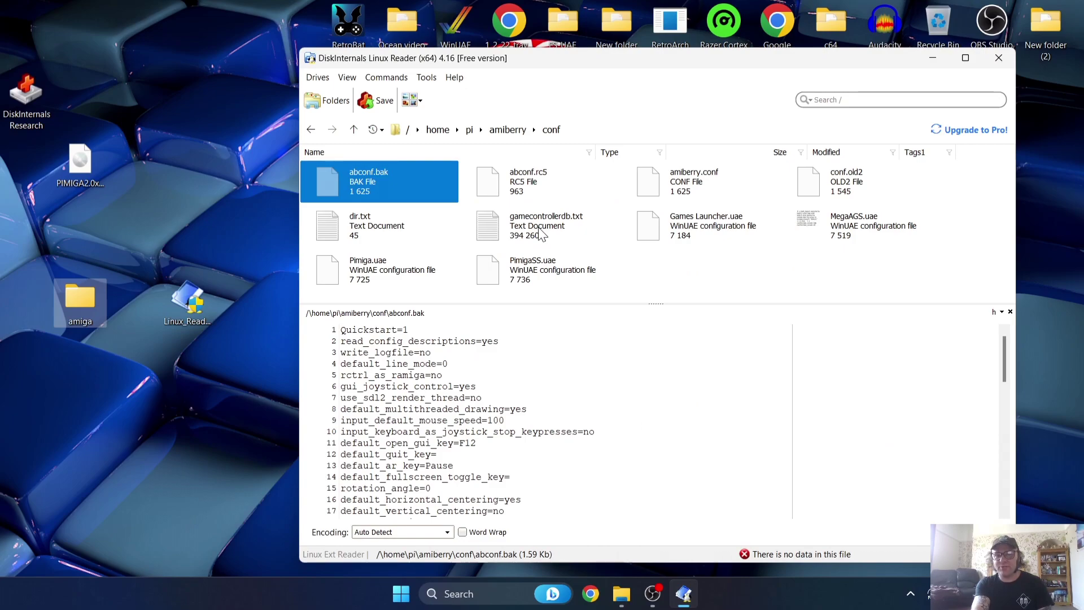
Step: Multi-select PimigaSS.uae, Pimiga.uae, Games Launcher.uae and MegaAGS.uae in the conf folder
{"action": "left_click", "coordinate": [686, 286]}
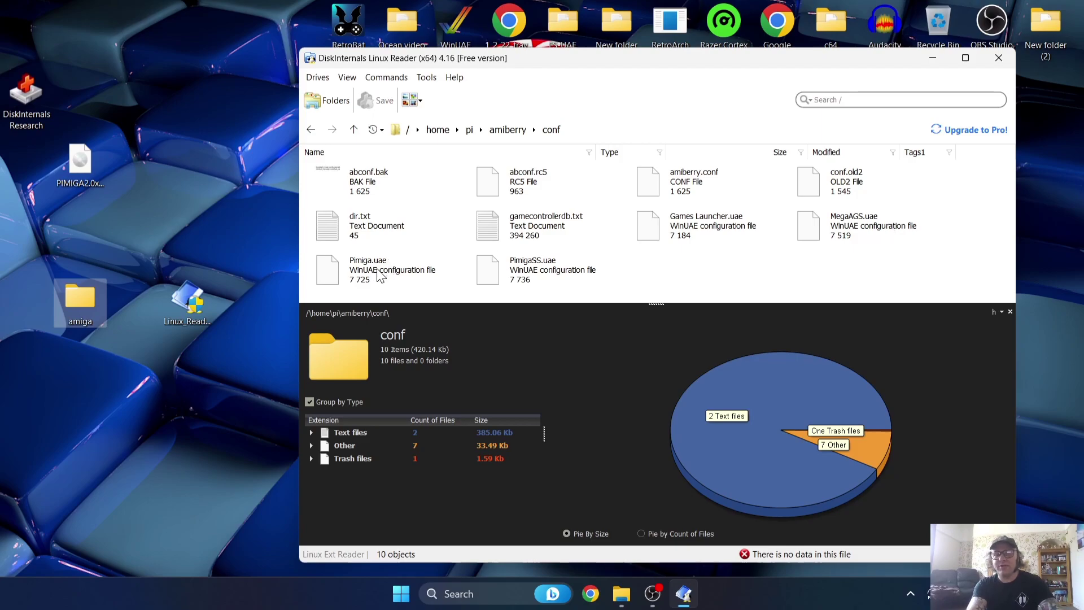
{"action": "left_click", "coordinate": [569, 274]}
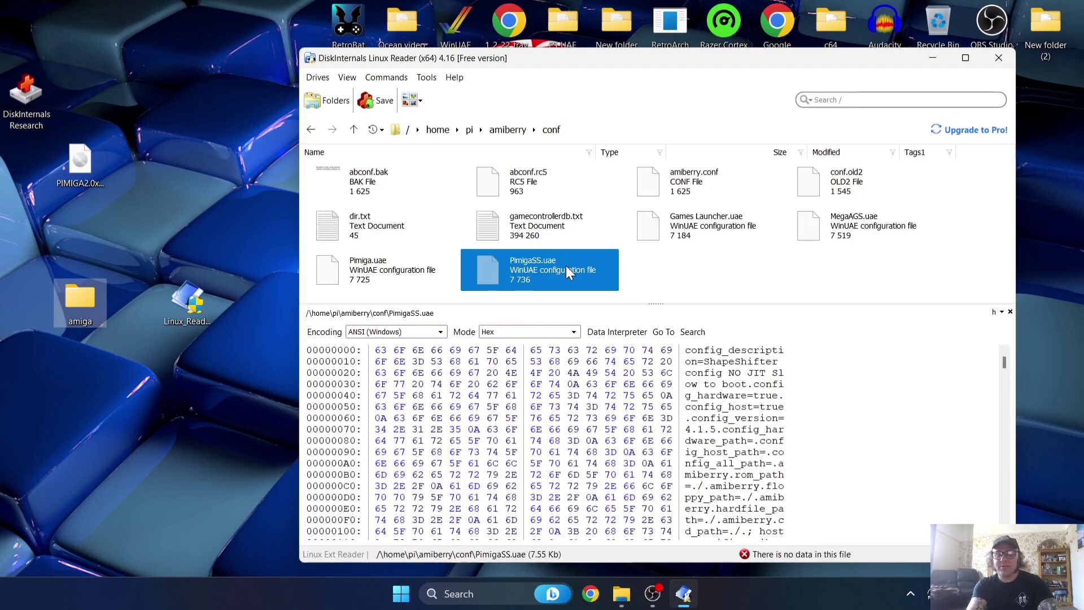
{"action": "left_click", "coordinate": [387, 271], "text": "ctrl"}
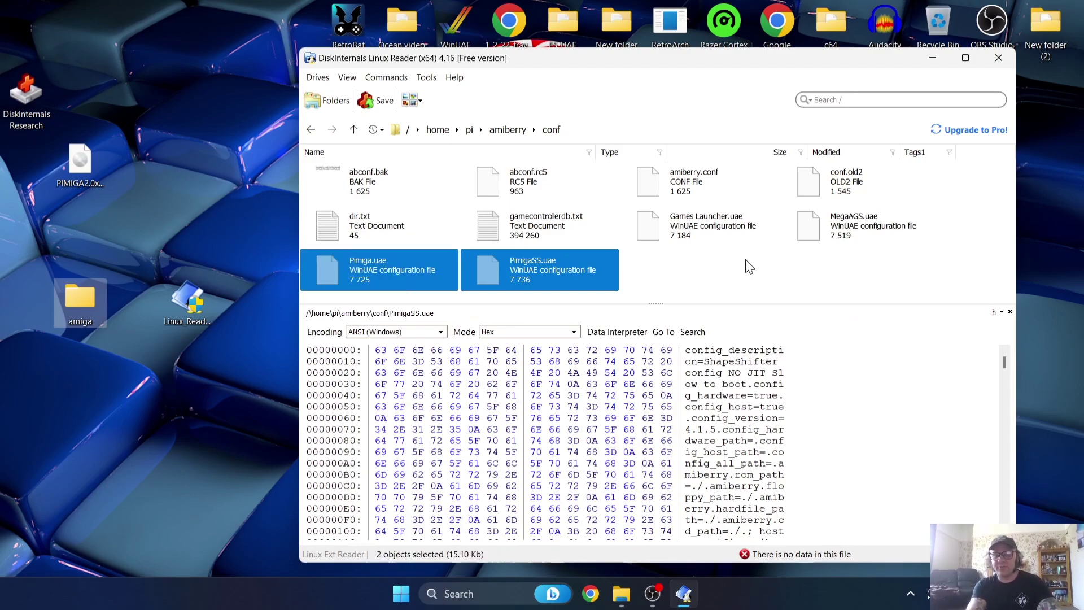
{"action": "left_click", "coordinate": [726, 227], "text": "ctrl"}
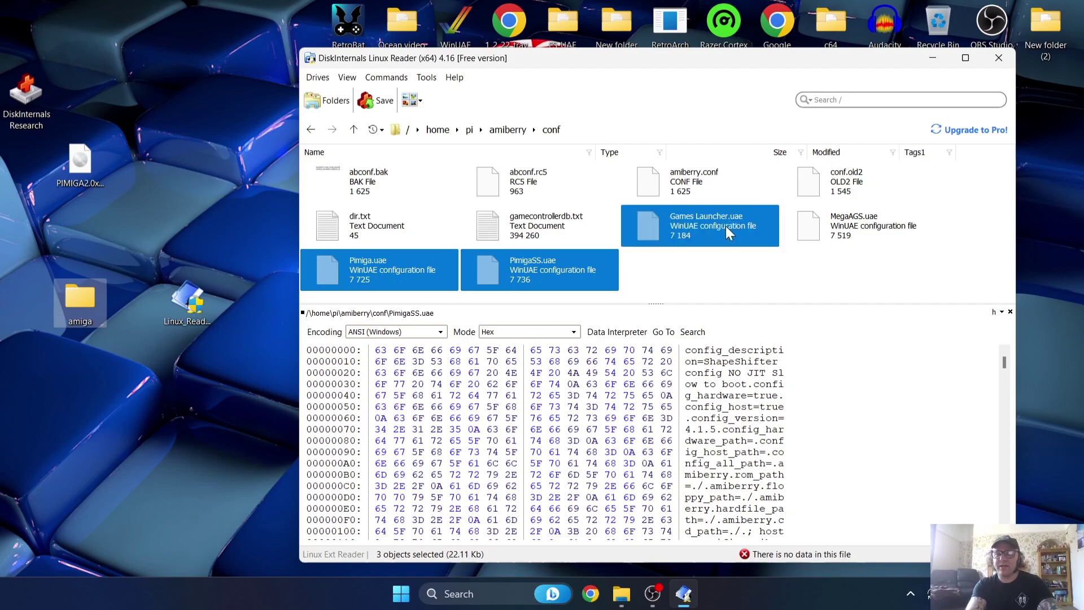
{"action": "left_click", "coordinate": [833, 242], "text": "ctrl"}
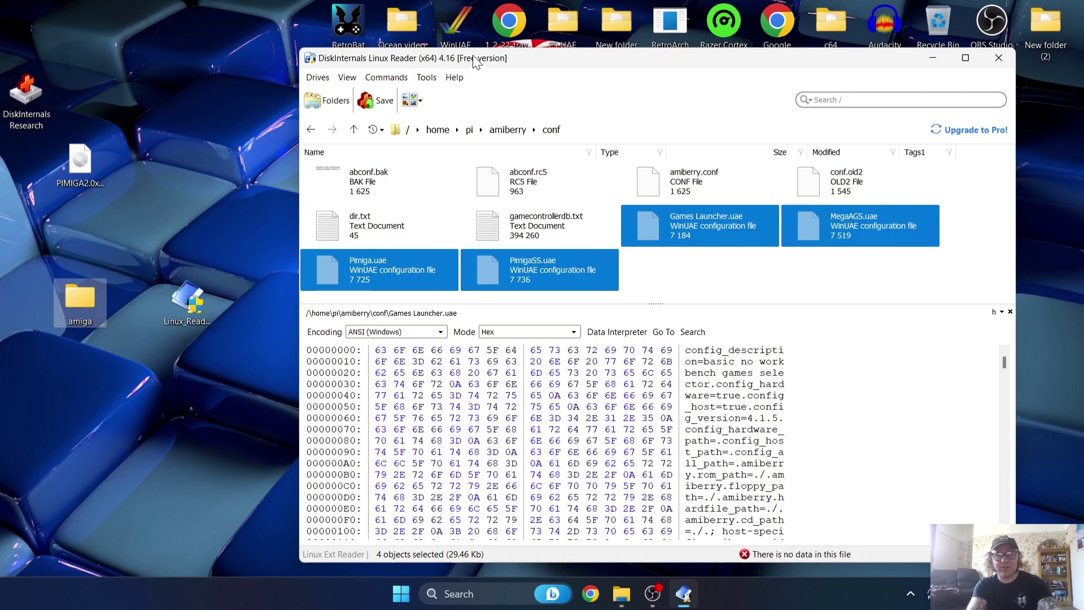
Step: Export the four selected .uae files as saved files into the Desktop amiga folder
{"action": "left_click", "coordinate": [386, 103]}
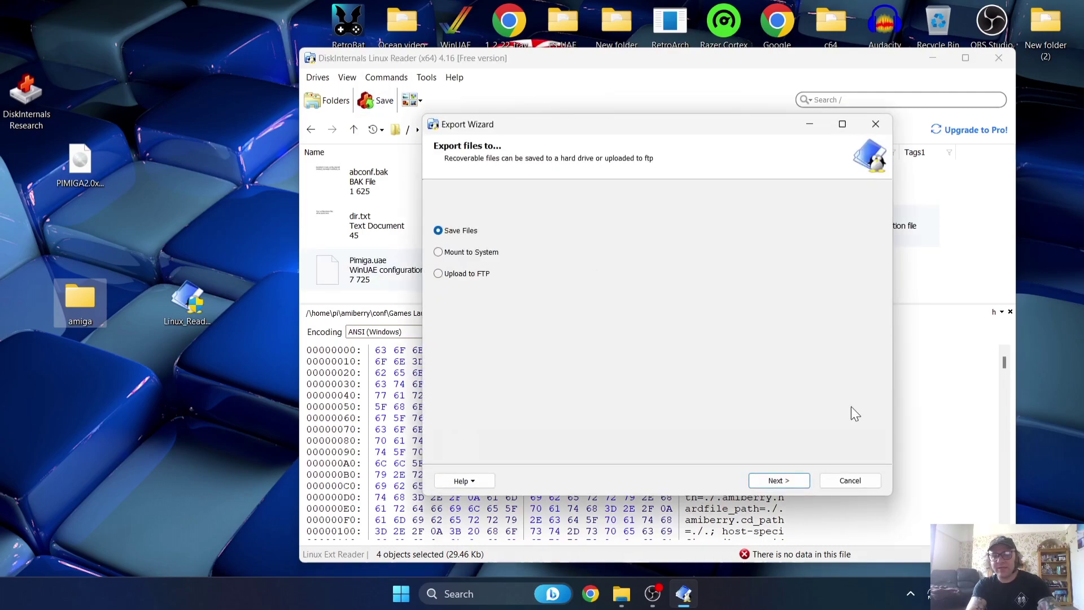
{"action": "left_click", "coordinate": [782, 480]}
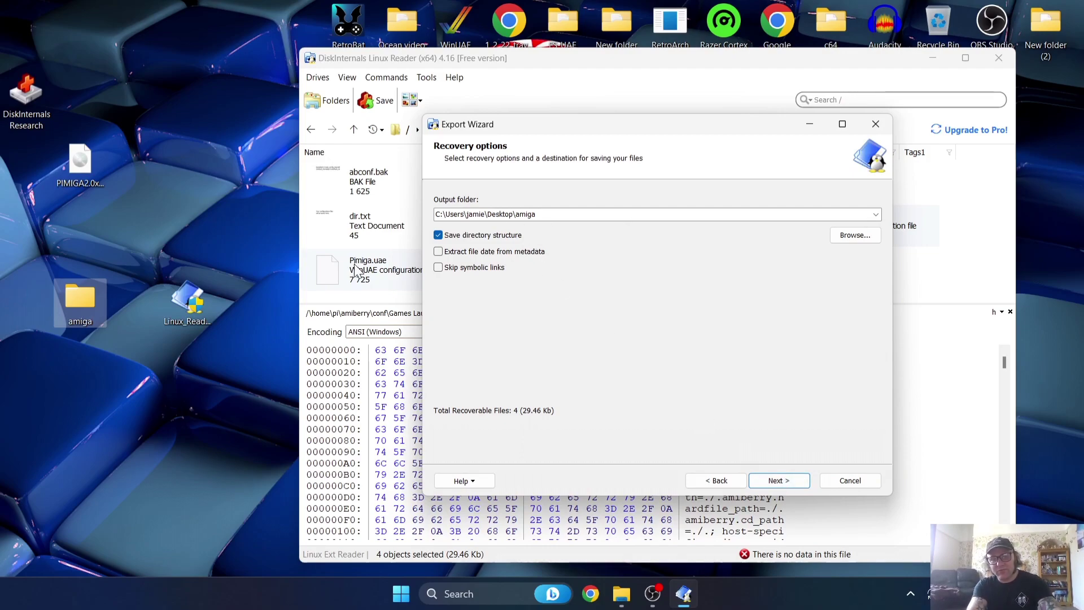
{"action": "left_click", "coordinate": [90, 300]}
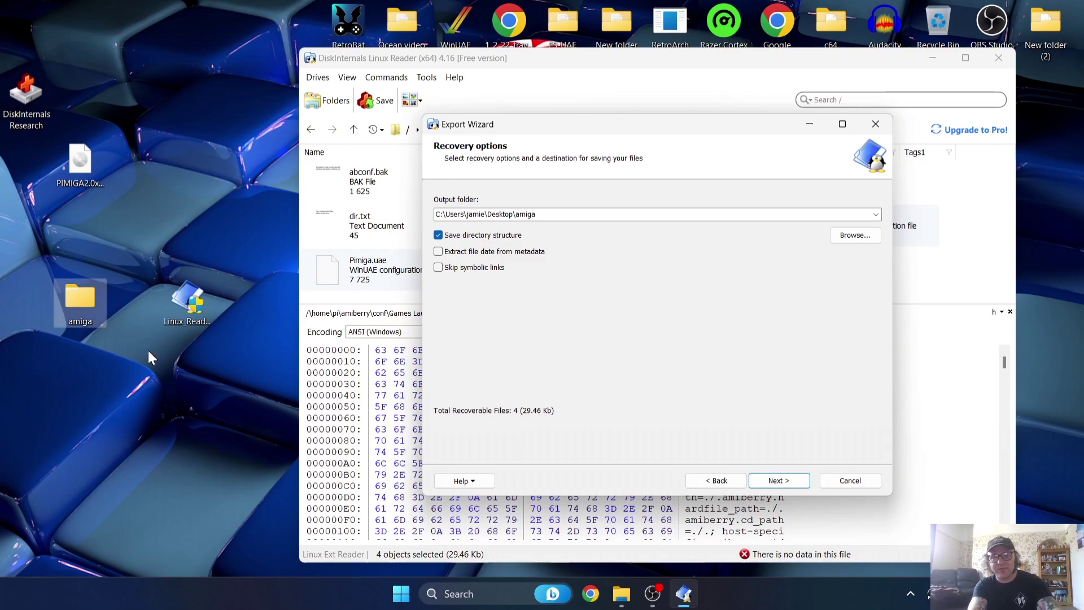
{"action": "double_click", "coordinate": [78, 306]}
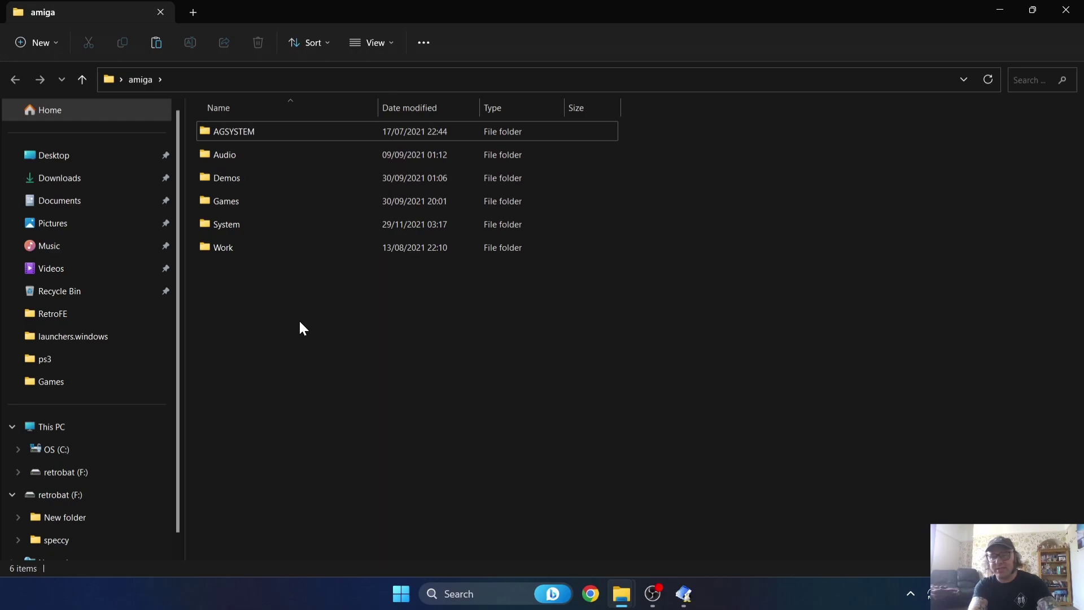
{"action": "left_click", "coordinate": [1067, 9]}
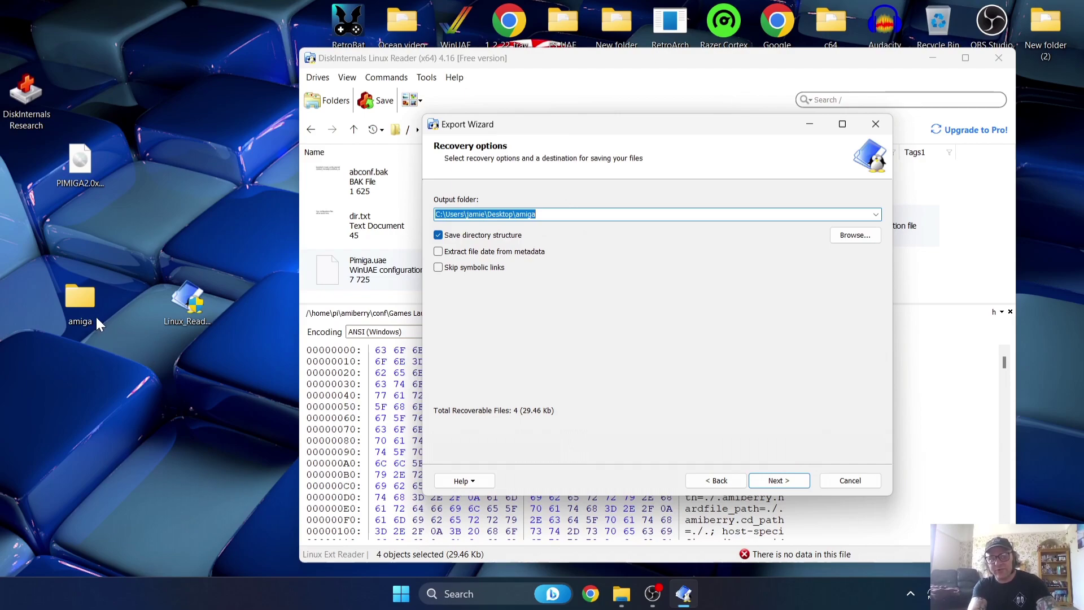
{"action": "left_click", "coordinate": [796, 485]}
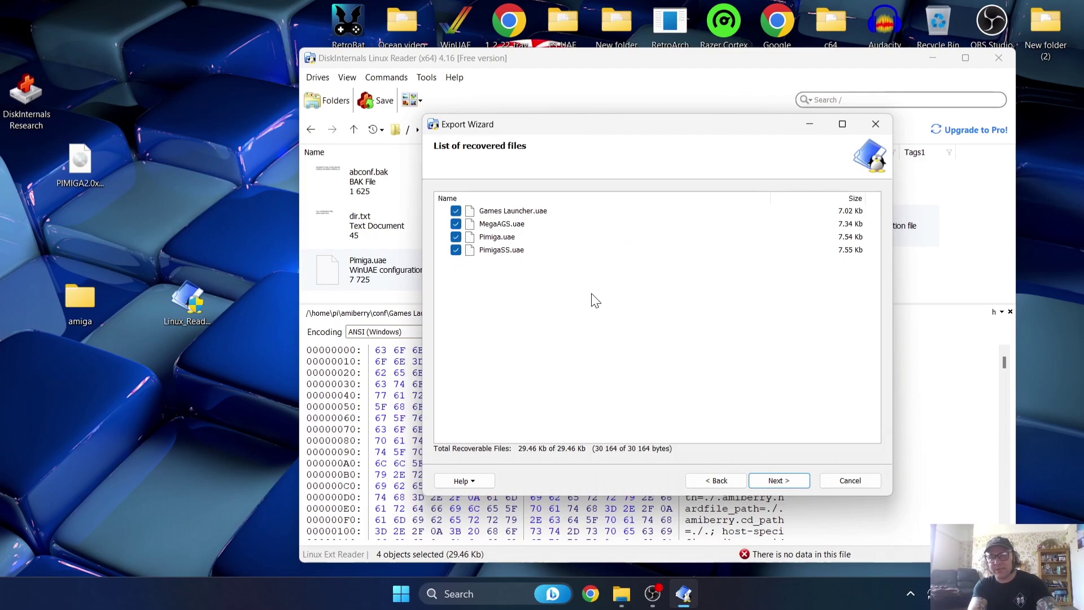
{"action": "left_click", "coordinate": [782, 480]}
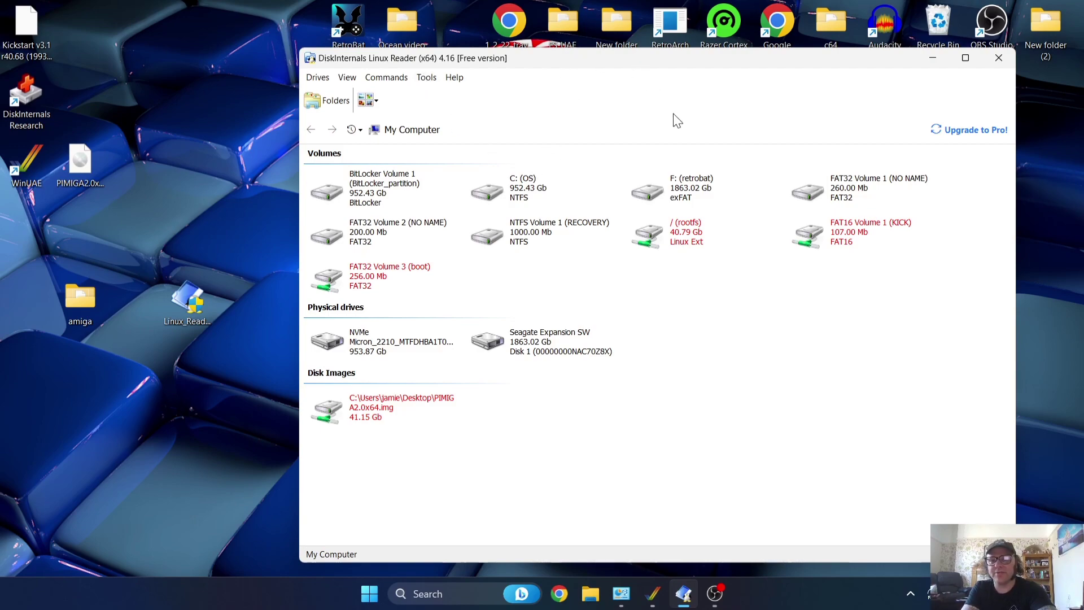
Step: Browse from / (rootfs) into the /home/pi/pimiga folder
{"action": "left_click", "coordinate": [684, 246]}
{"action": "double_click", "coordinate": [683, 242]}
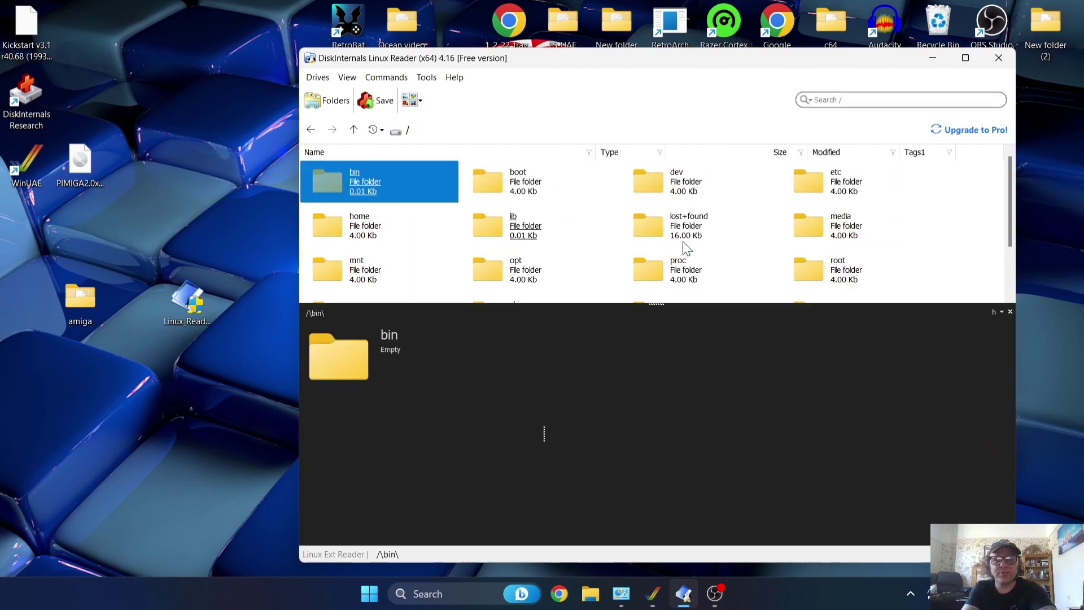
{"action": "double_click", "coordinate": [358, 237]}
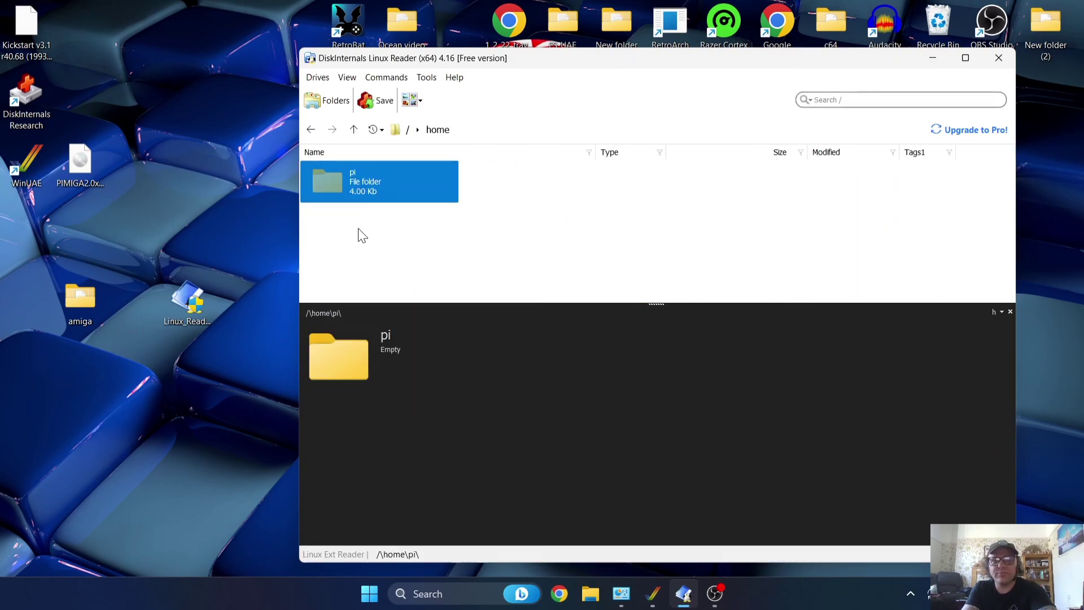
{"action": "double_click", "coordinate": [381, 193]}
{"action": "left_click", "coordinate": [546, 227]}
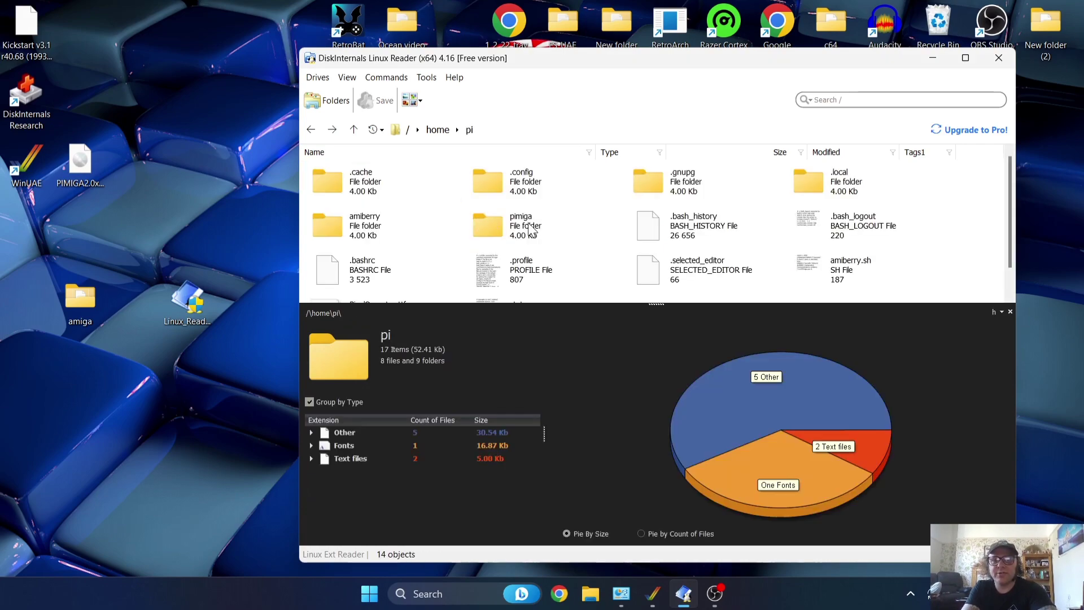
{"action": "double_click", "coordinate": [531, 228]}
Step: Select MegaAGS.hdf and MegaAGS-Saves.hdf in the hdf folder and start exporting them
{"action": "double_click", "coordinate": [703, 195]}
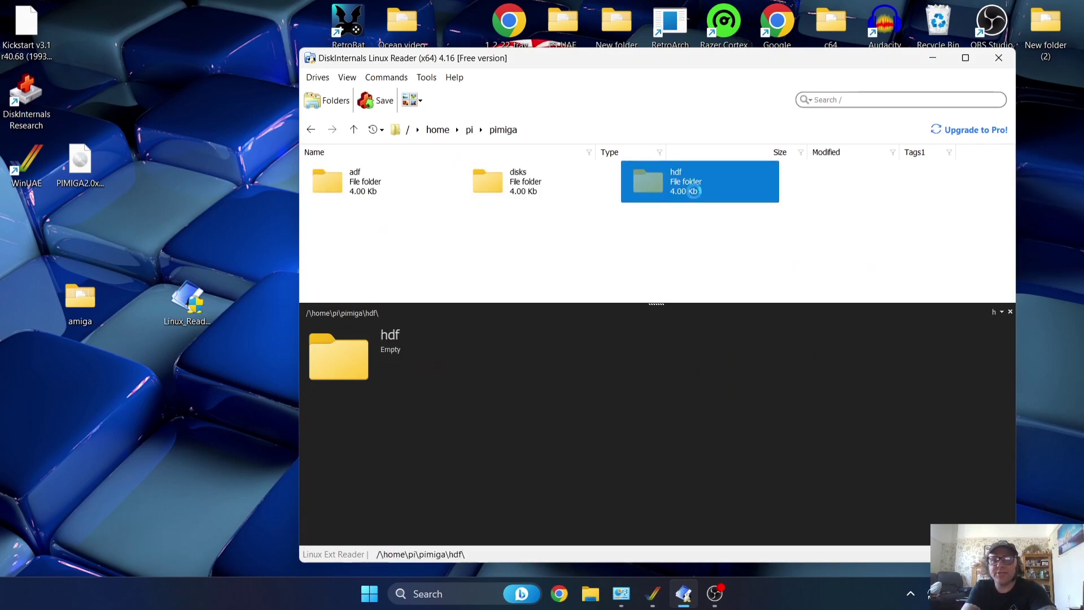
{"action": "left_click_drag", "start_coordinate": [624, 218], "coordinate": [347, 177]}
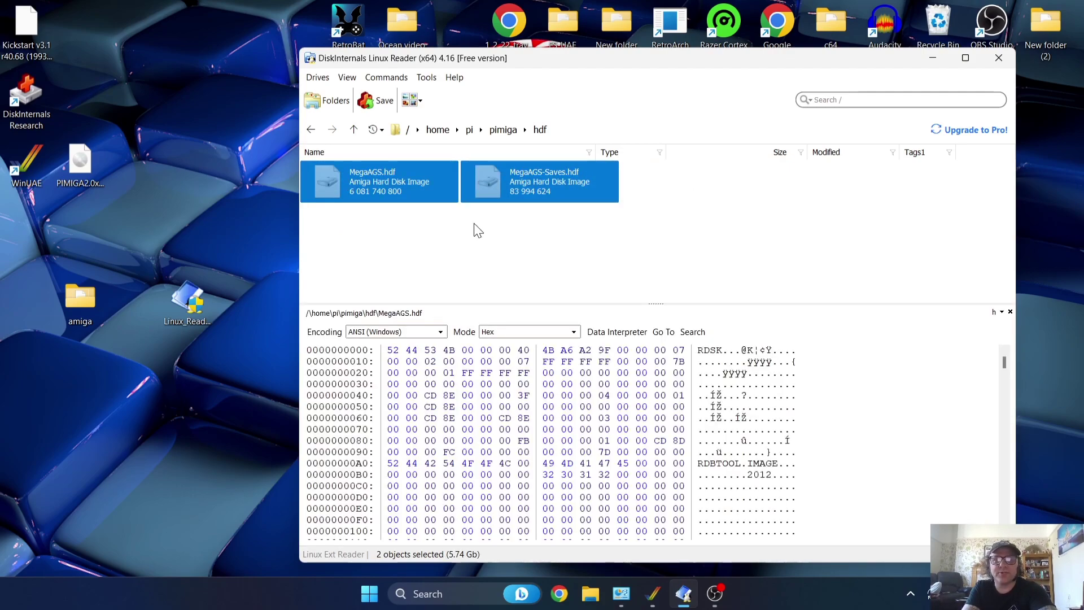
{"action": "left_click", "coordinate": [382, 101]}
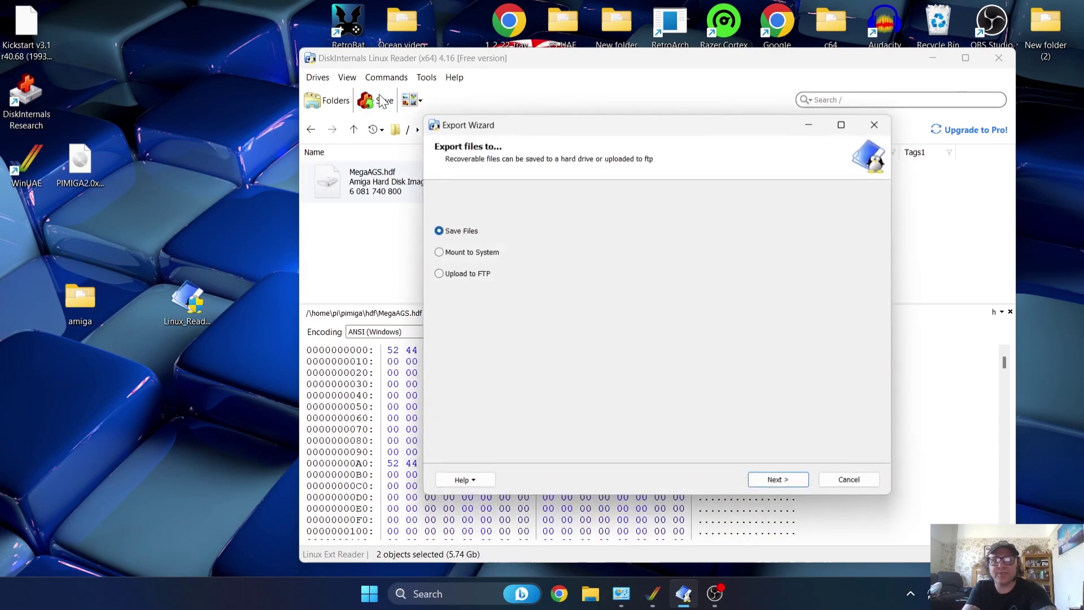
Step: Save both MegaAGS .hdf images into the Desktop amiga folder and finish the wizard
{"action": "left_click", "coordinate": [779, 481]}
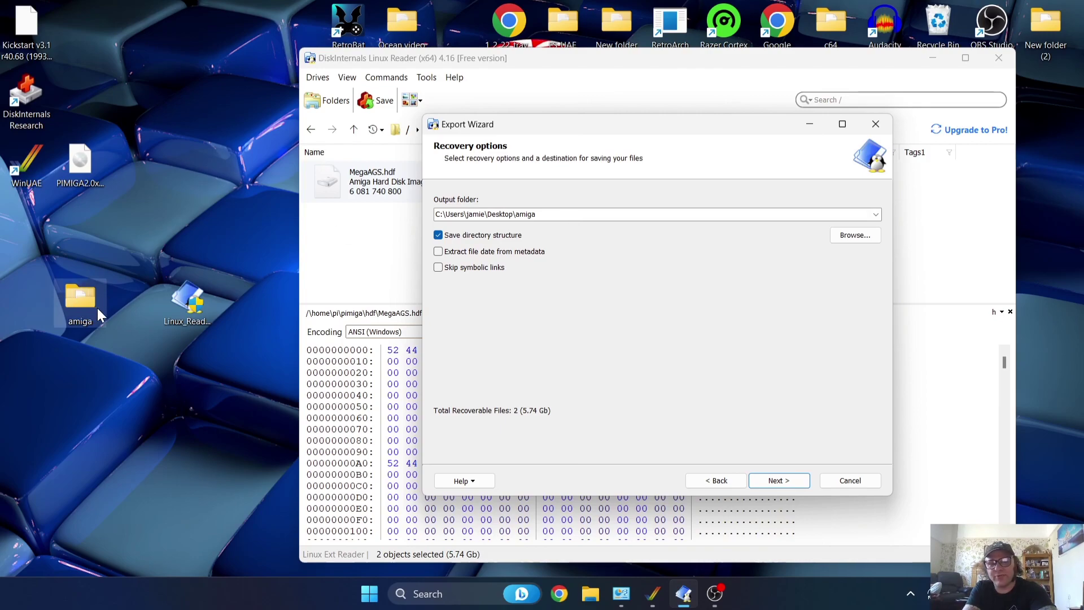
{"action": "left_click", "coordinate": [798, 479]}
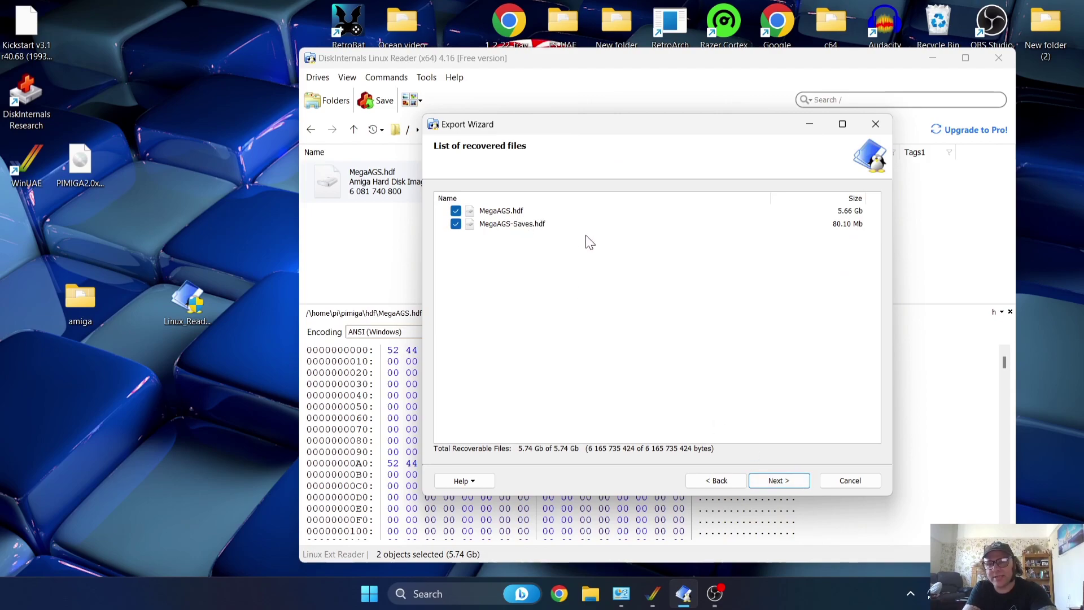
{"action": "left_click", "coordinate": [790, 480]}
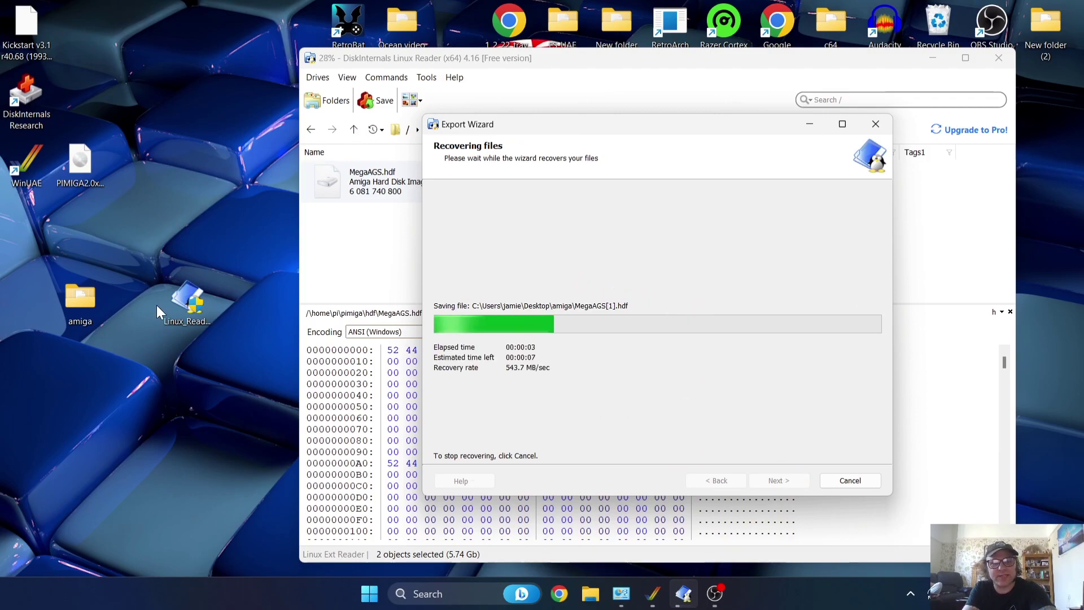
{"action": "double_click", "coordinate": [90, 300]}
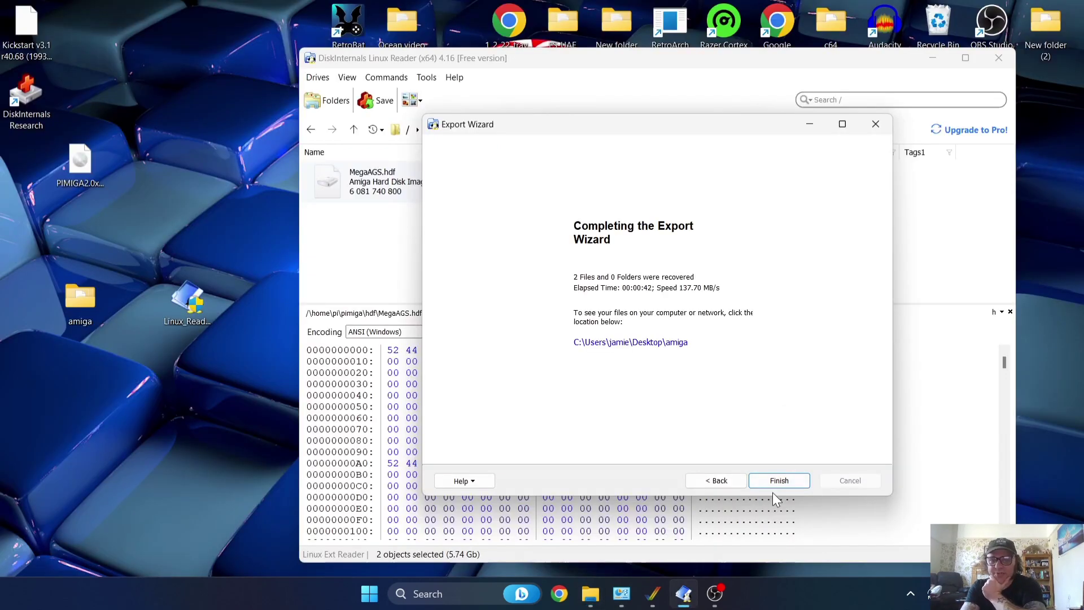
{"action": "left_click", "coordinate": [777, 479]}
Step: Clear the selection and quit DiskInternals Linux Reader, confirming with Yes
{"action": "left_click", "coordinate": [839, 245]}
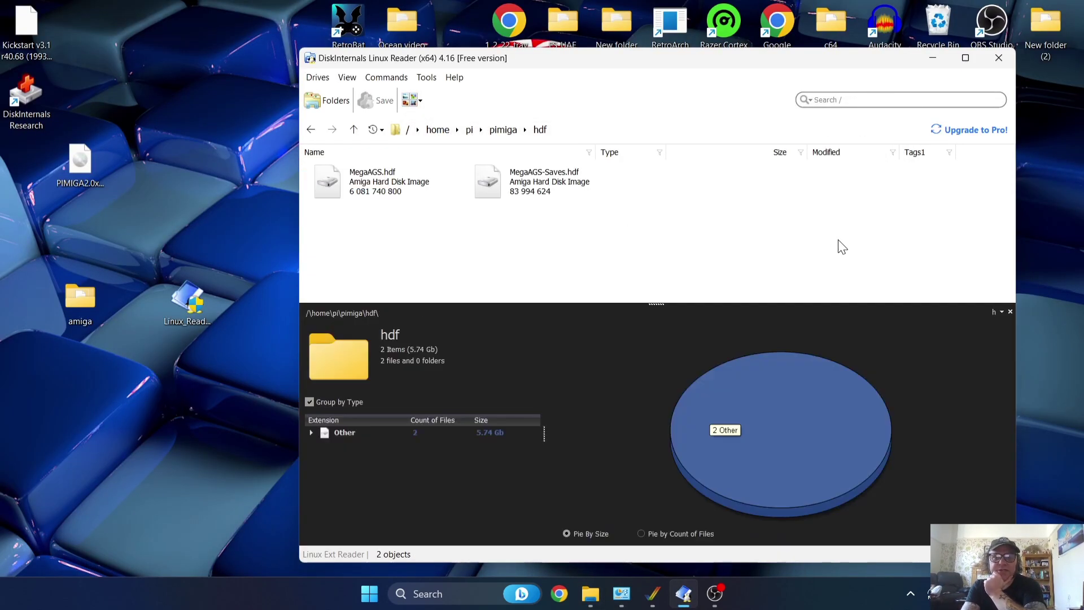
{"action": "left_click", "coordinate": [999, 58]}
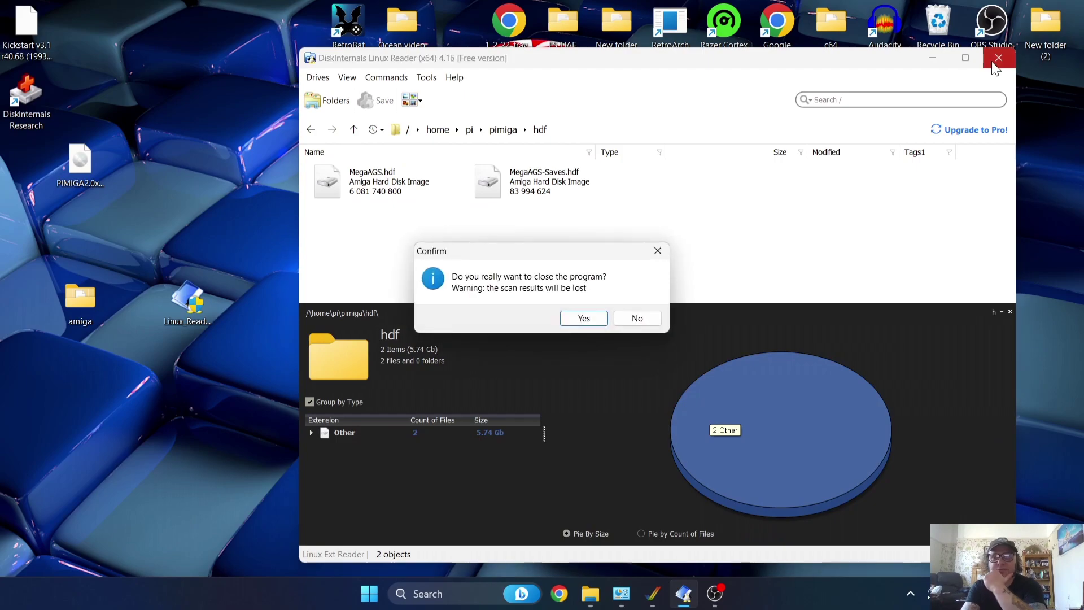
{"action": "left_click", "coordinate": [581, 320]}
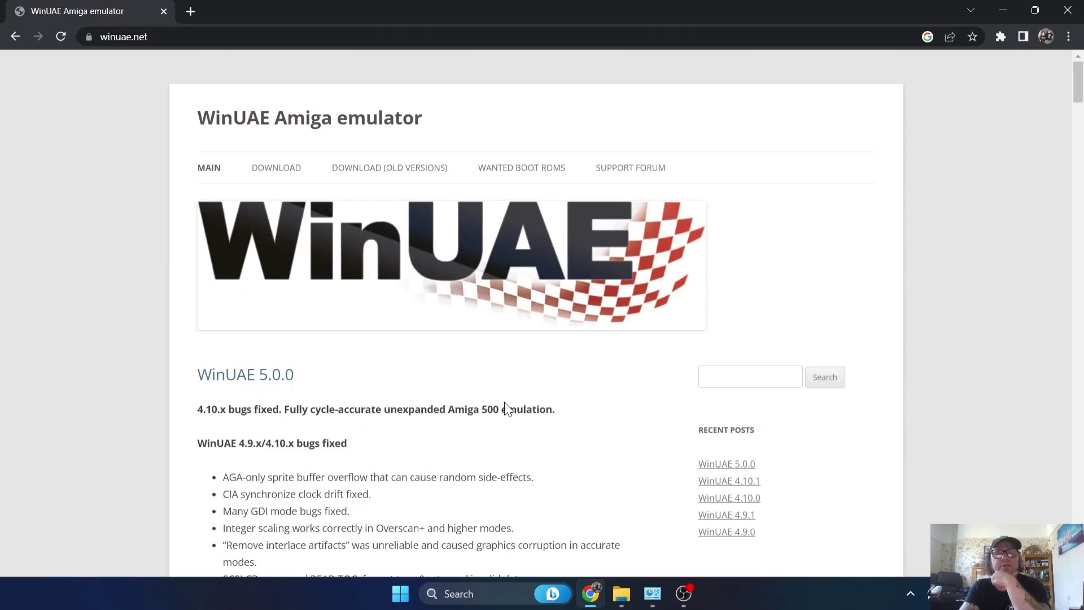
Step: Download InstallWinUAE5000_x64.msi, the 64-bit WinUAE 5.0.0 installer, from the Download page
{"action": "left_click", "coordinate": [281, 169]}
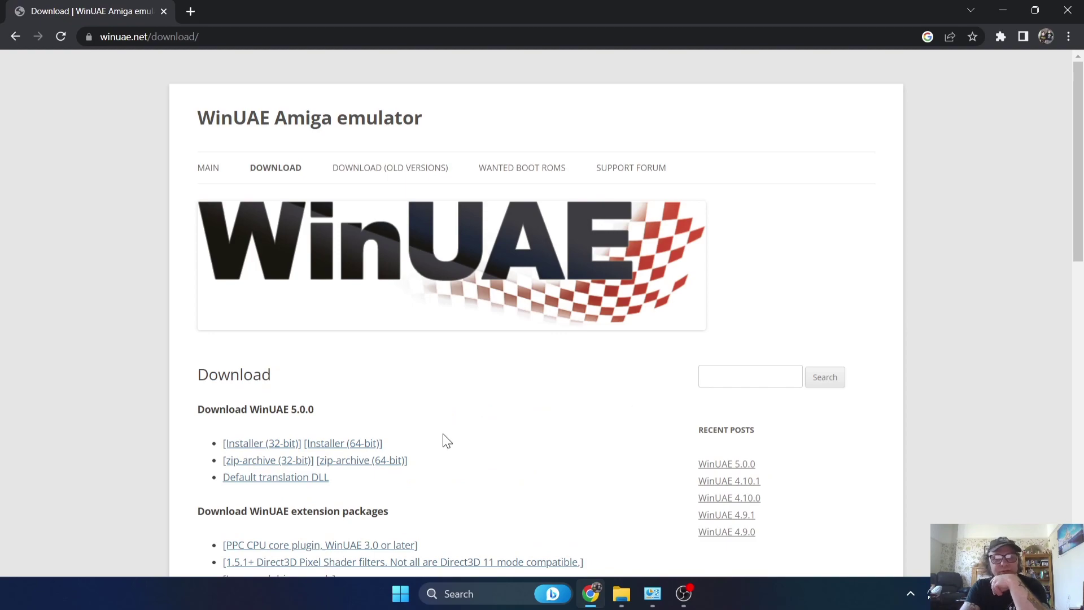
{"action": "left_click", "coordinate": [343, 445]}
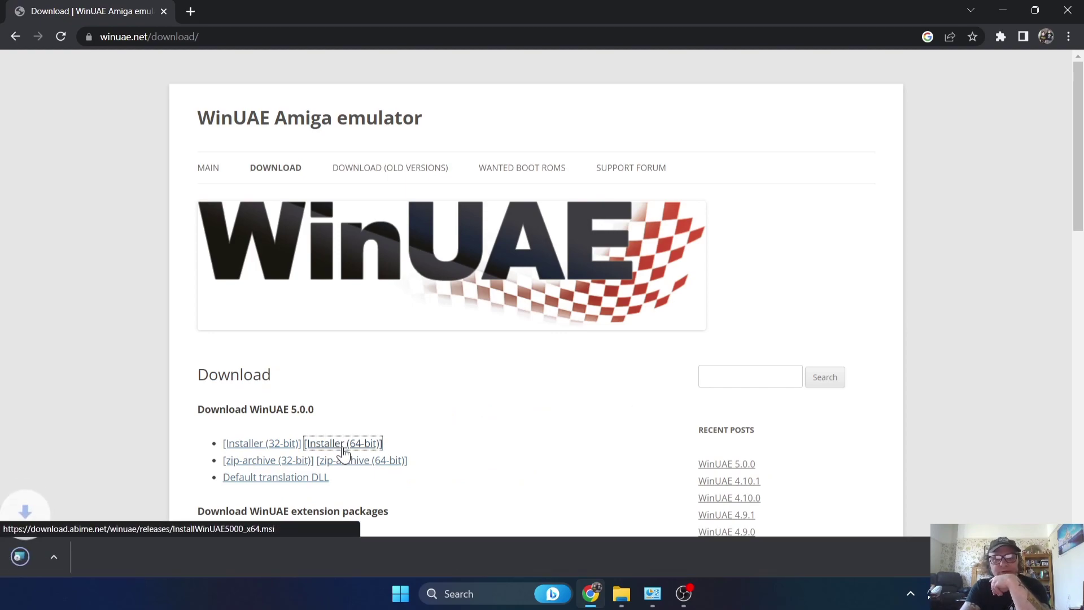
{"action": "double_click", "coordinate": [446, 2]}
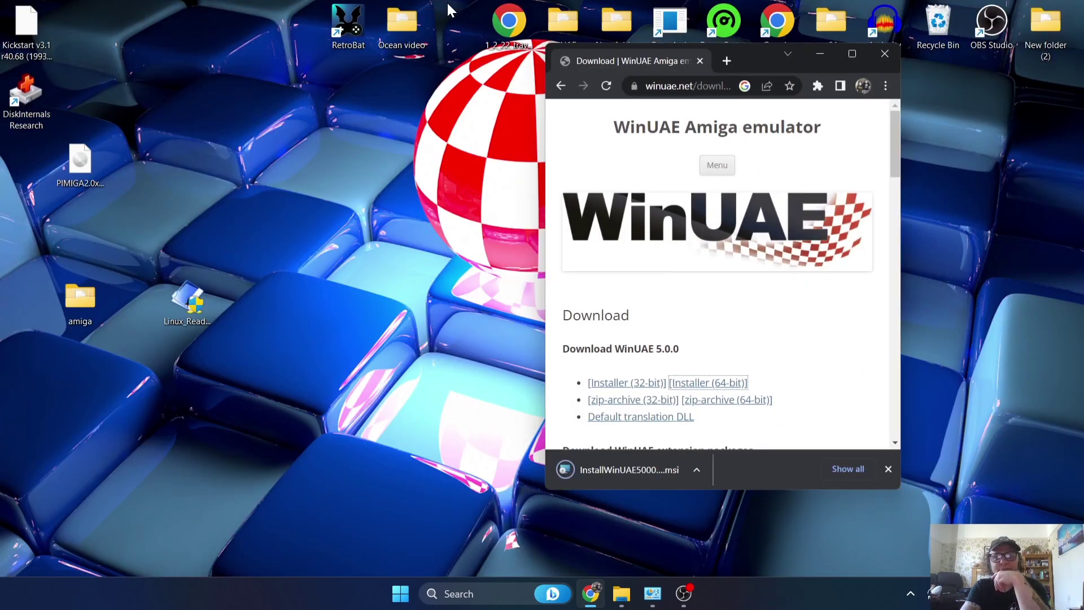
Step: Install WinUAE 64-bit 5.0.0 with default setup options, then close Chrome
{"action": "left_click", "coordinate": [668, 469]}
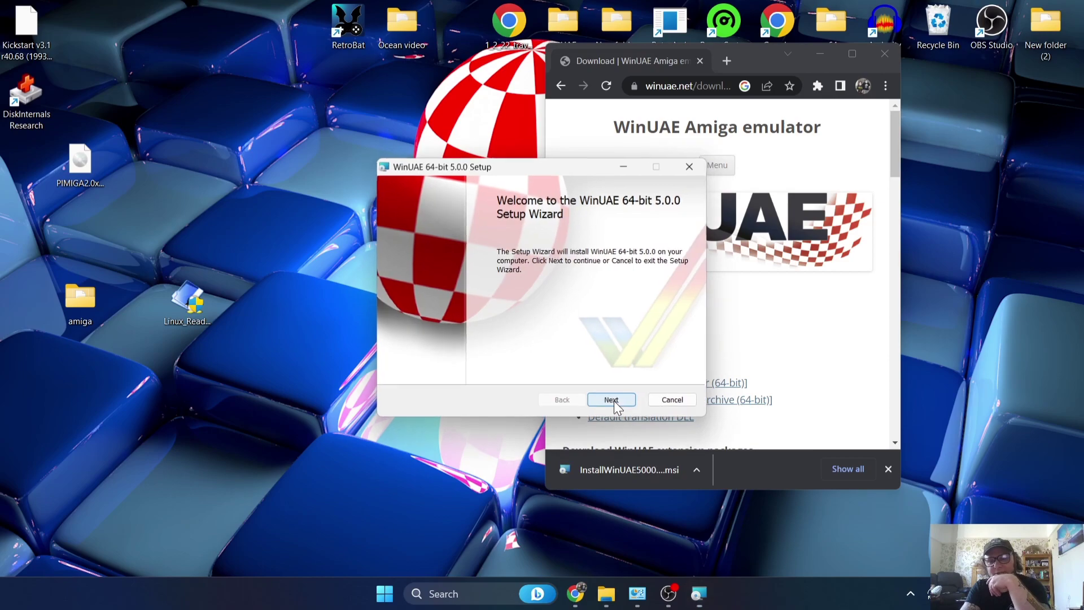
{"action": "left_click", "coordinate": [611, 400]}
{"action": "left_click", "coordinate": [612, 401]}
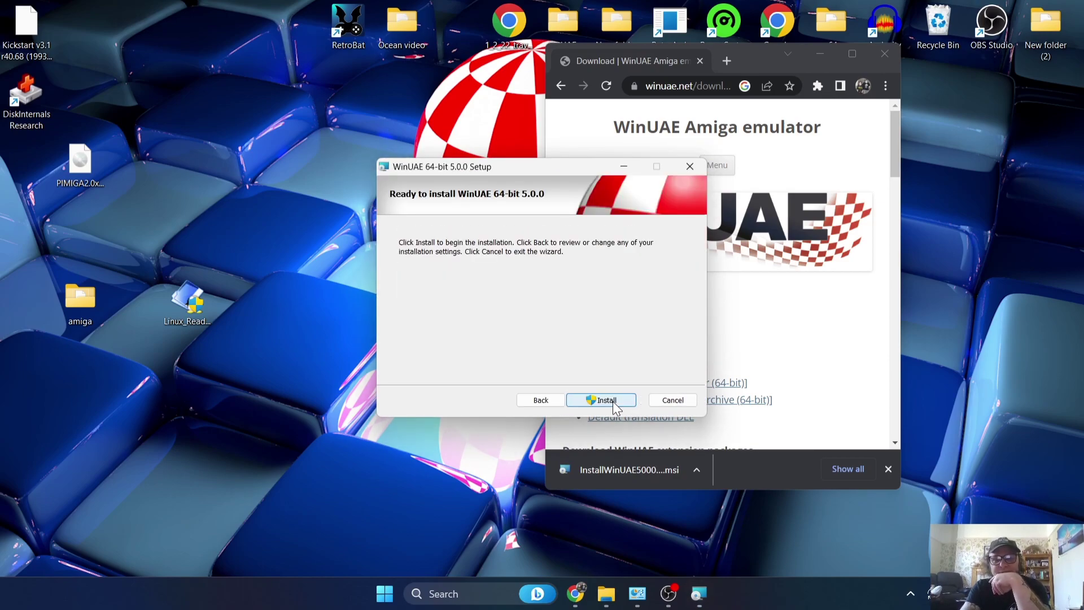
{"action": "left_click", "coordinate": [612, 402]}
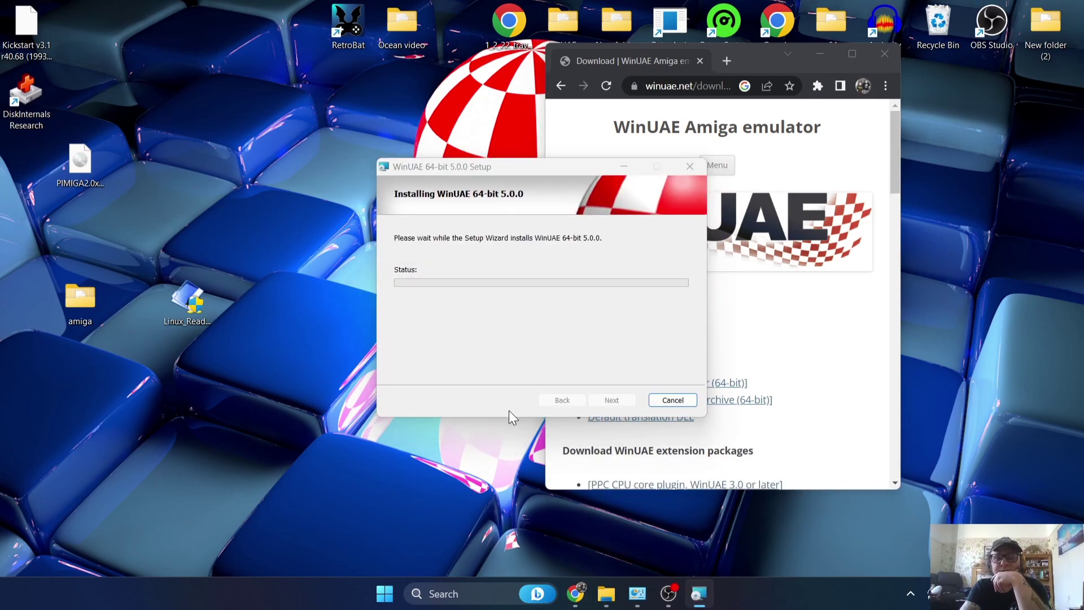
{"action": "left_click", "coordinate": [610, 400]}
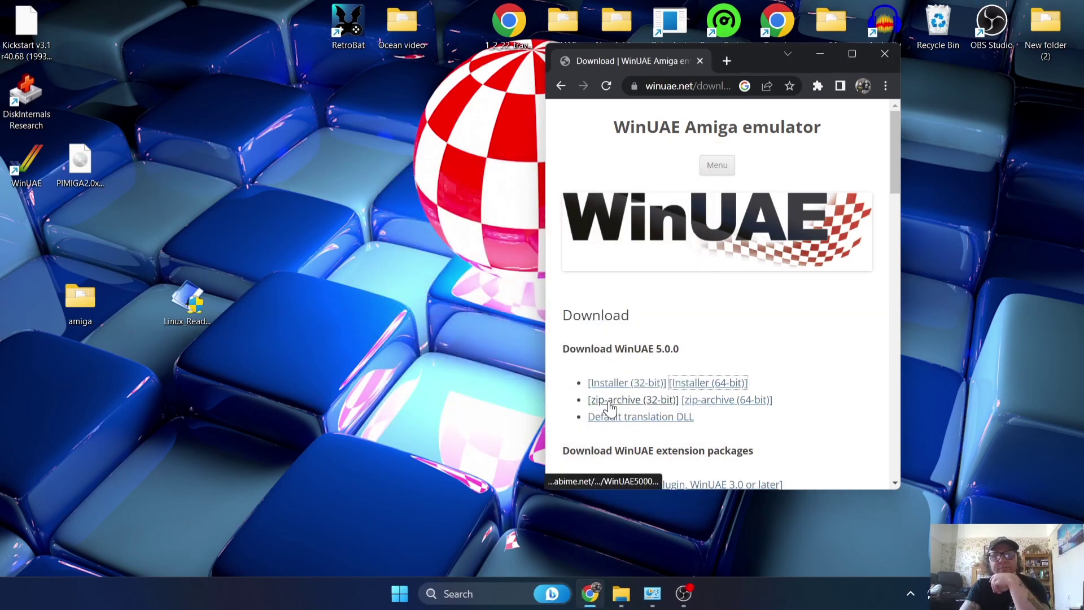
{"action": "left_click", "coordinate": [883, 54]}
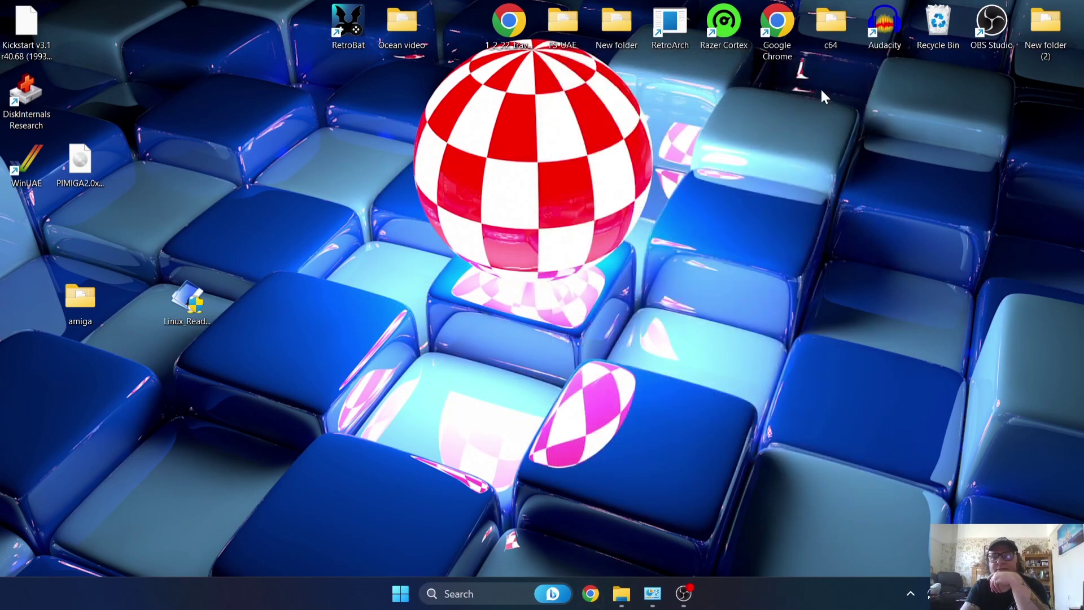